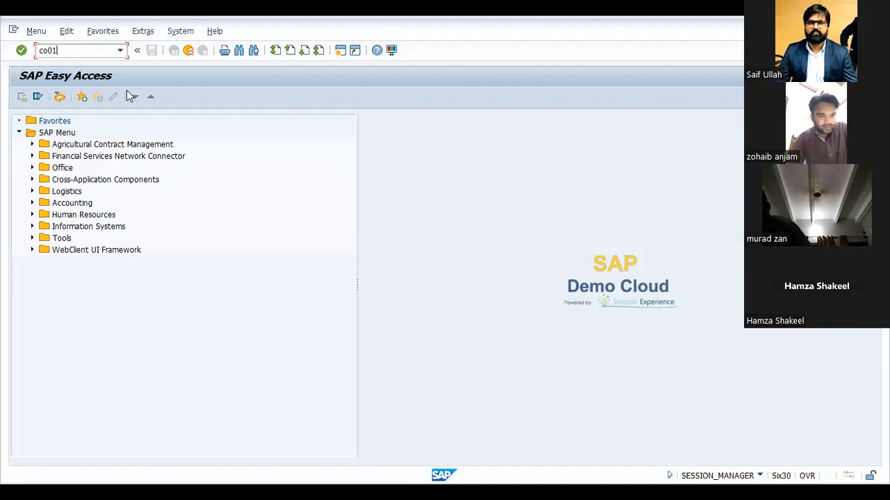
key("Return")
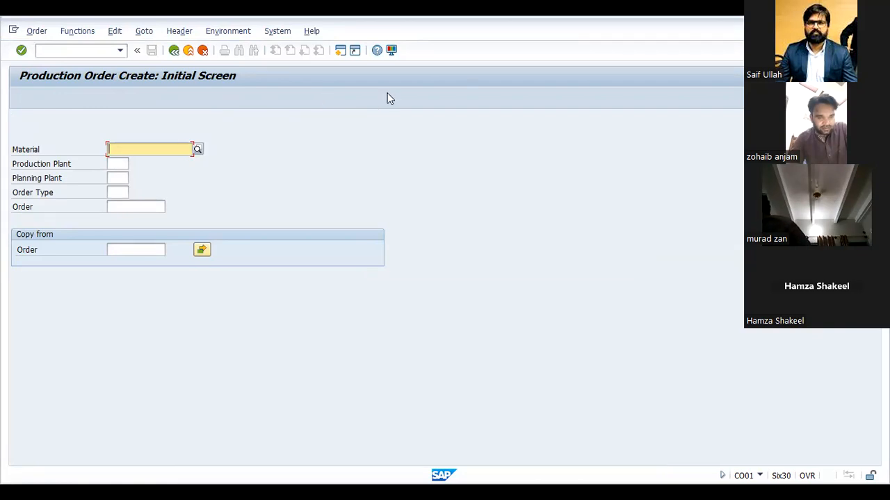
key("alt+Tab")
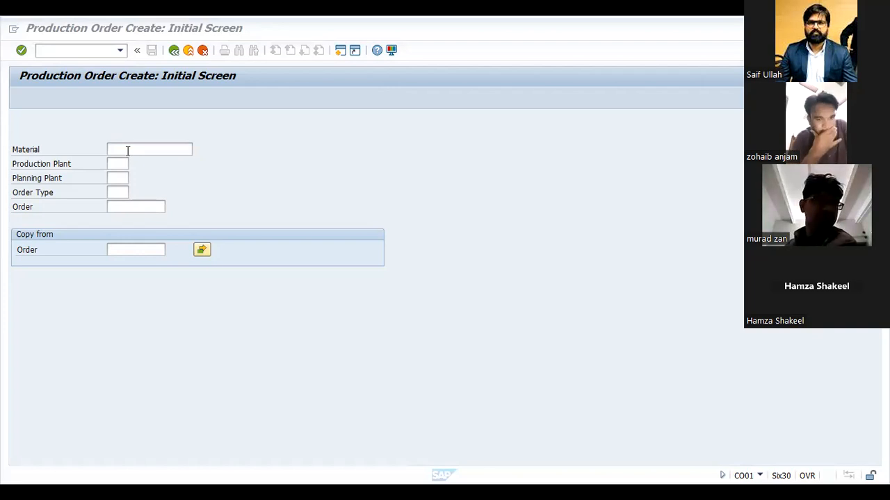
left_click(127, 150)
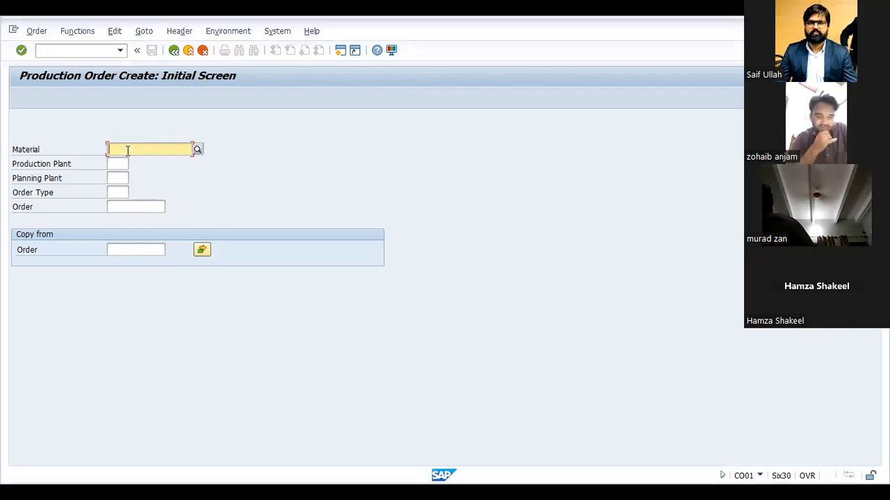
type("P")
type("ag")
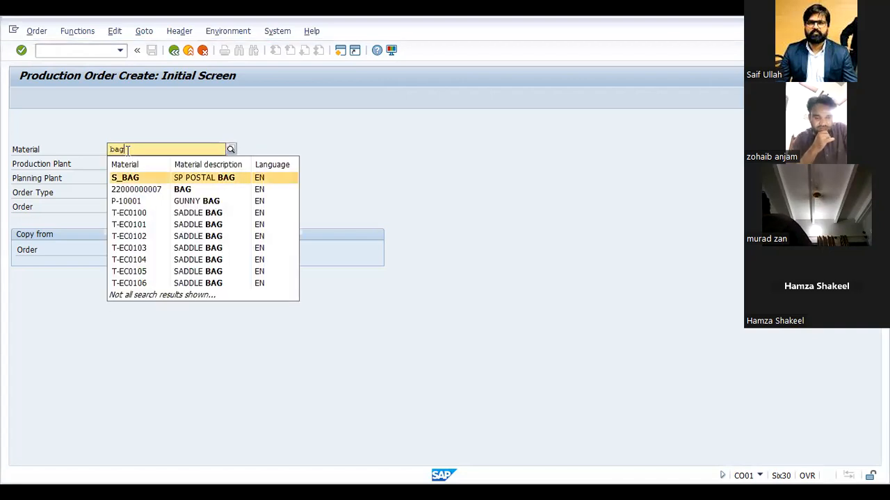
key("Down")
key("Down")
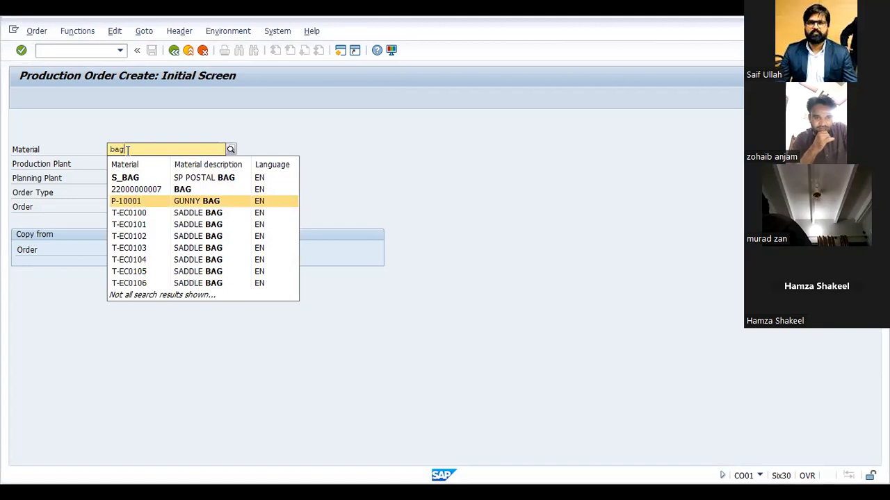
key("Up")
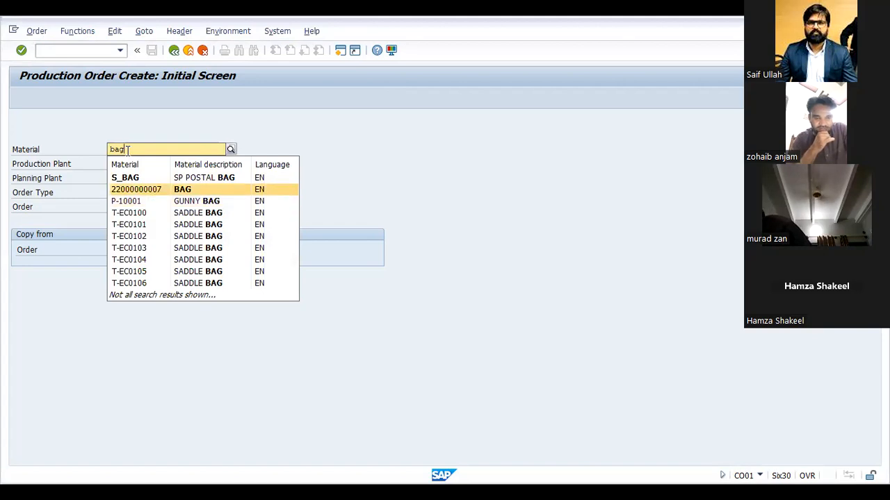
key("Return")
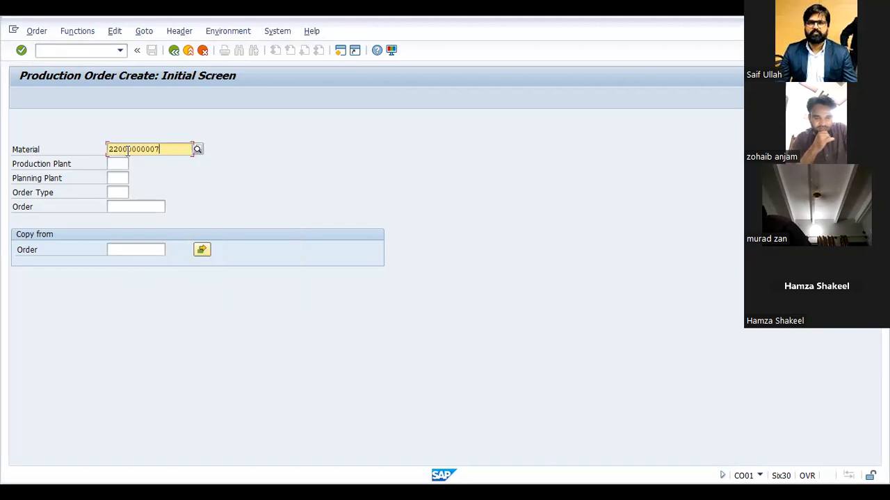
Step: Set the production plant and the planning plant of the new production order to 4001
key("Tab")
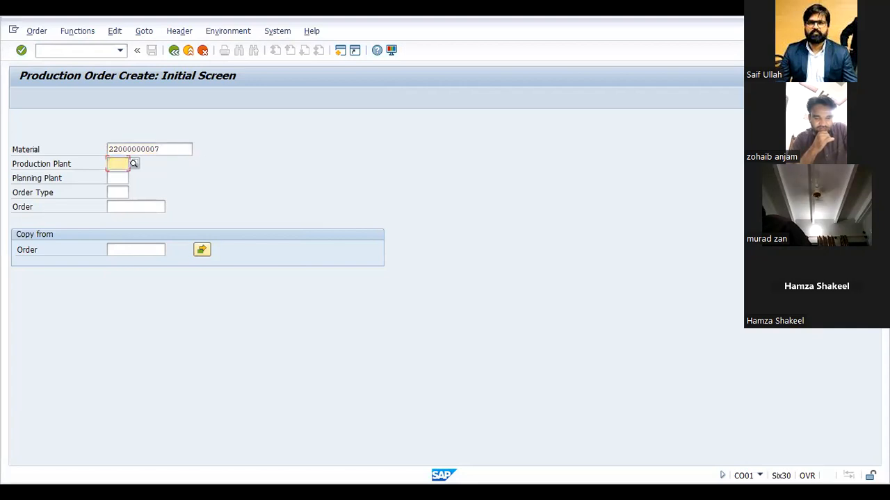
type("4001")
key("Tab")
type("4001")
key("Tab")
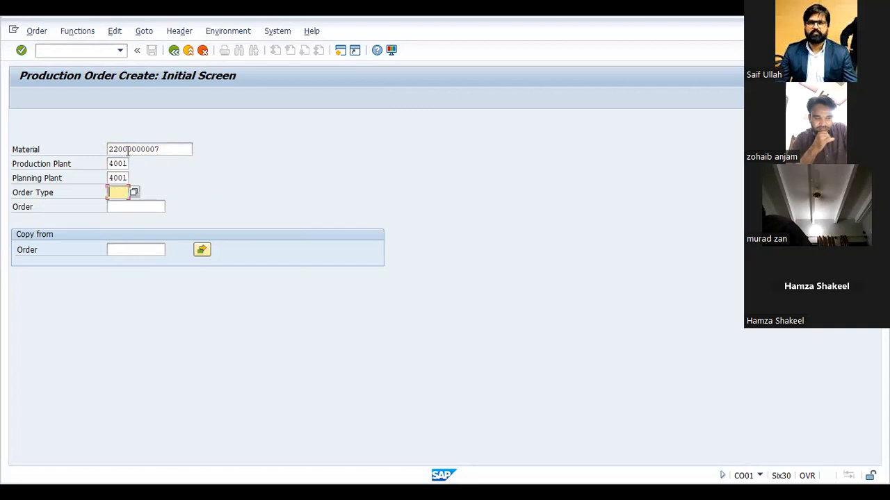
Step: Look up the possible entries and the help text for the production order's Order Type field
left_click(165, 151)
left_click_drag(165, 151, 77, 153)
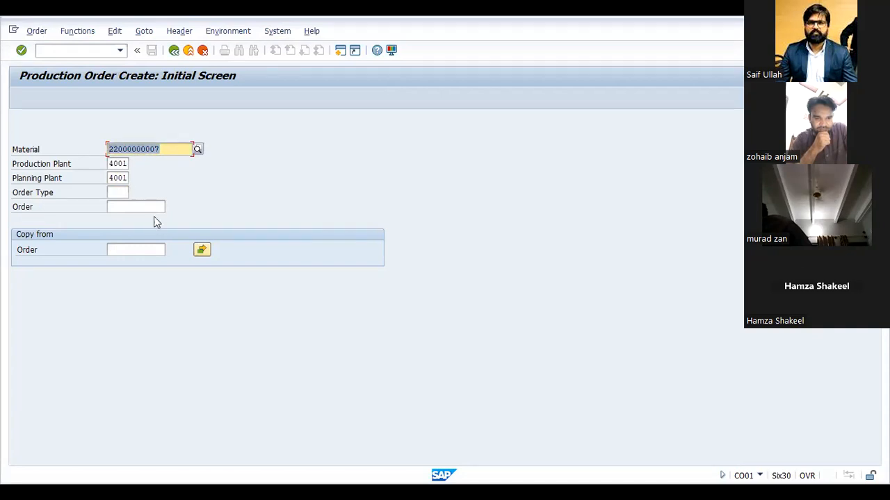
left_click(118, 195)
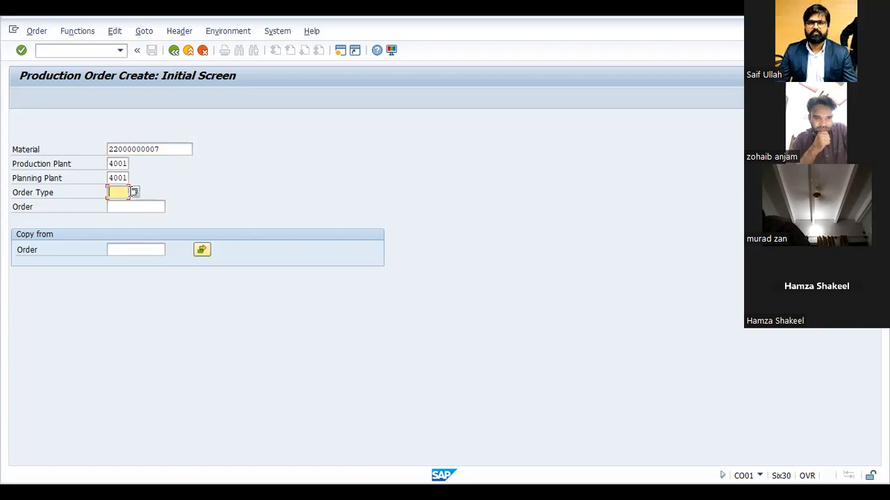
left_click(136, 191)
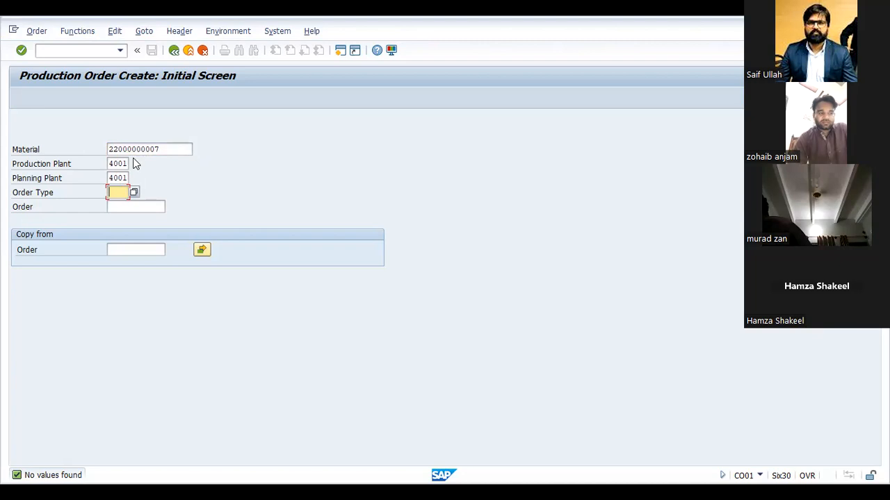
key("Return")
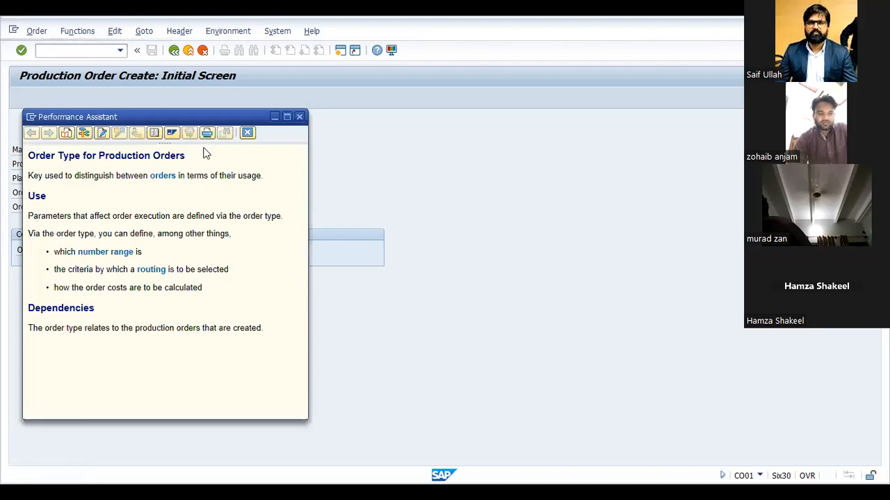
left_click(300, 116)
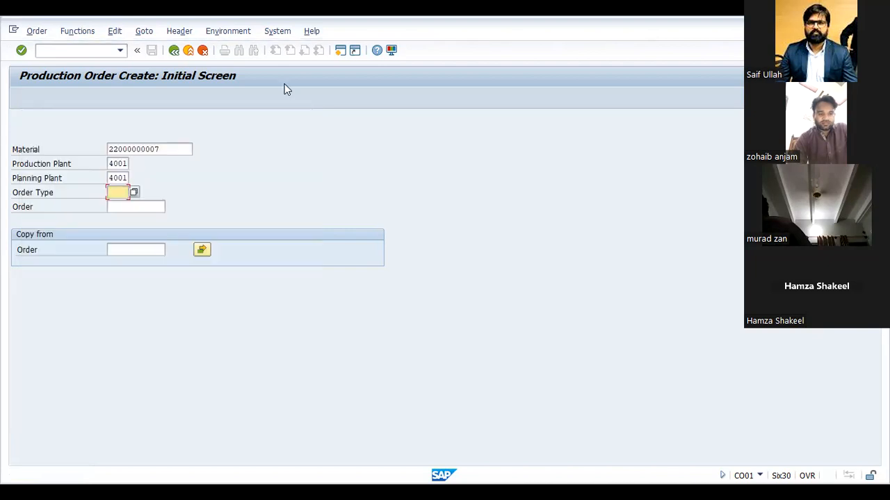
Step: Start transaction SPRO and display the SAP reference Customizing Implementation Guide
left_click(353, 133)
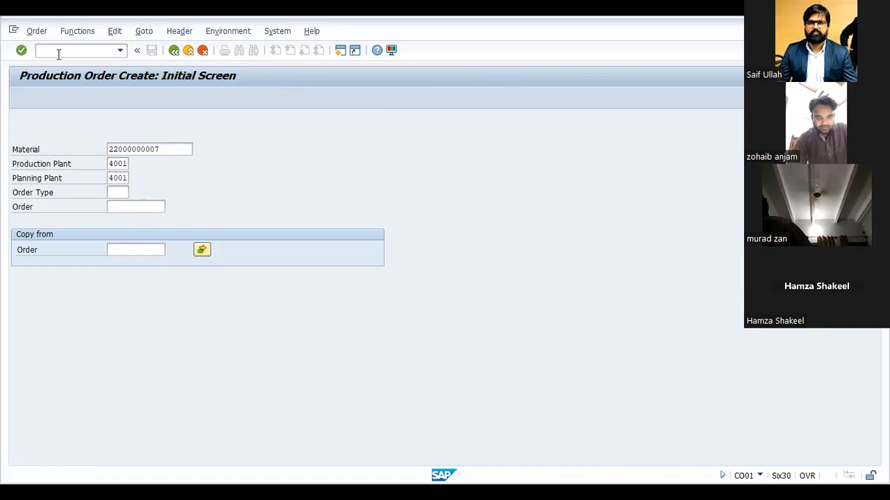
type("spro")
key("Return")
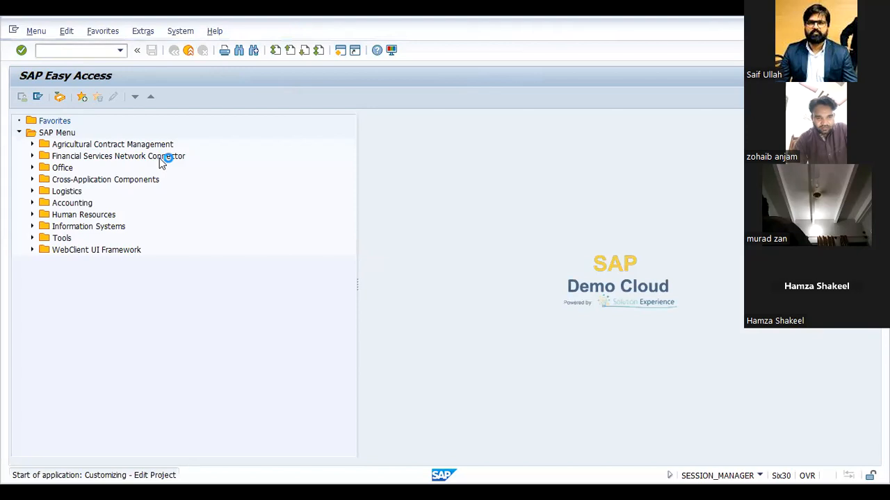
left_click(70, 93)
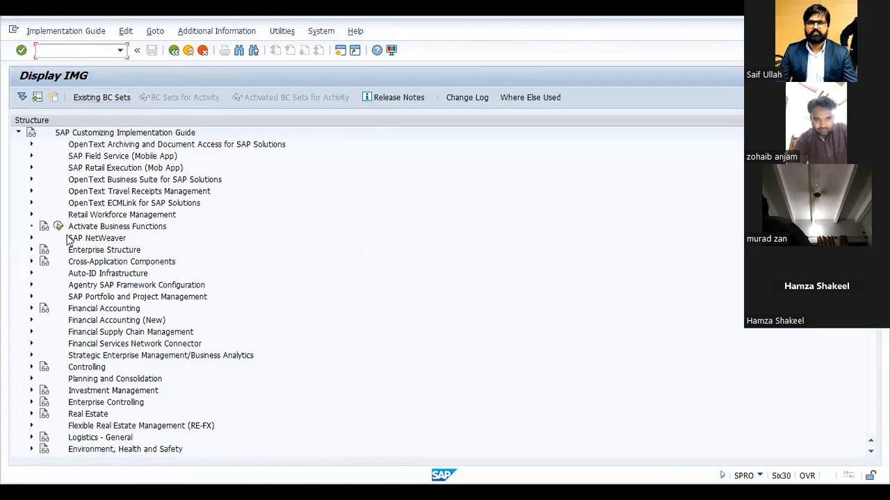
Step: Open the Define Order Types activity under Production, Shop Floor Control, Master Data, Order
scroll(69, 240, "down", 5)
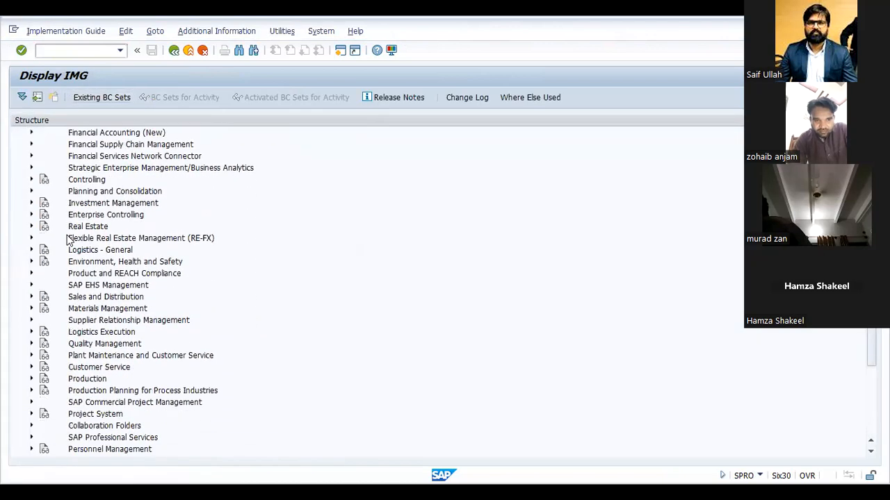
scroll(33, 368, "down", 2)
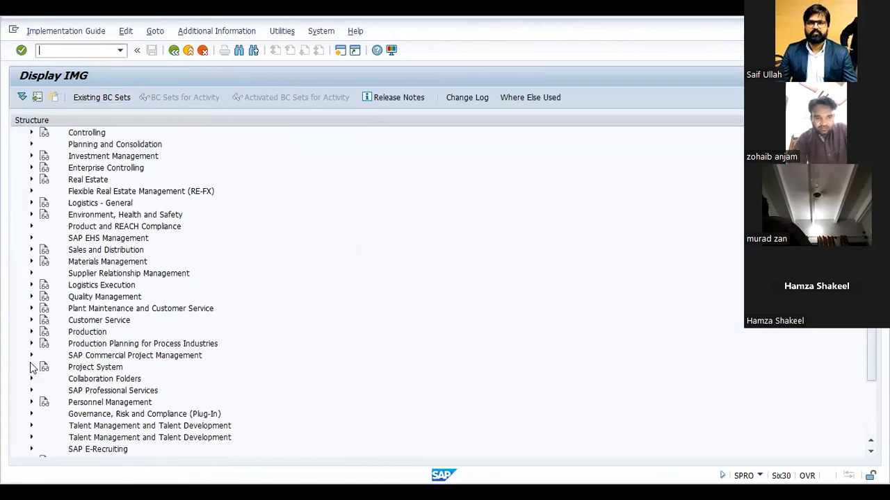
left_click(30, 320)
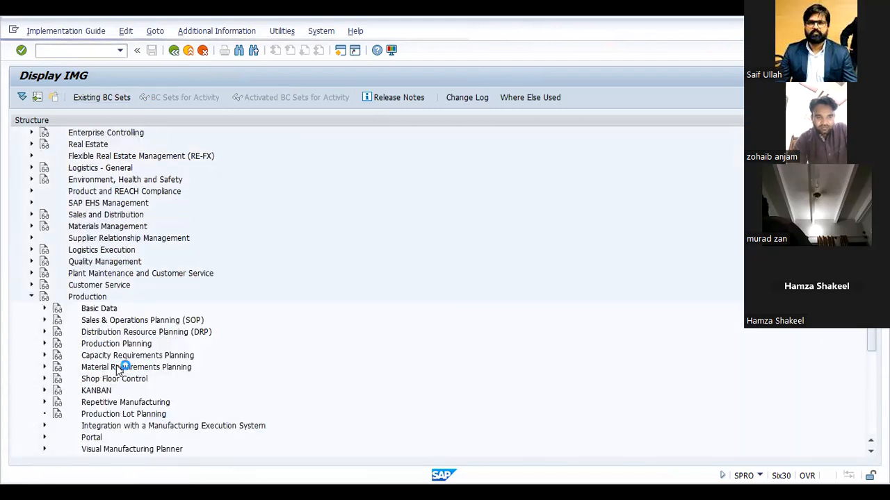
scroll(118, 371, "down", 2)
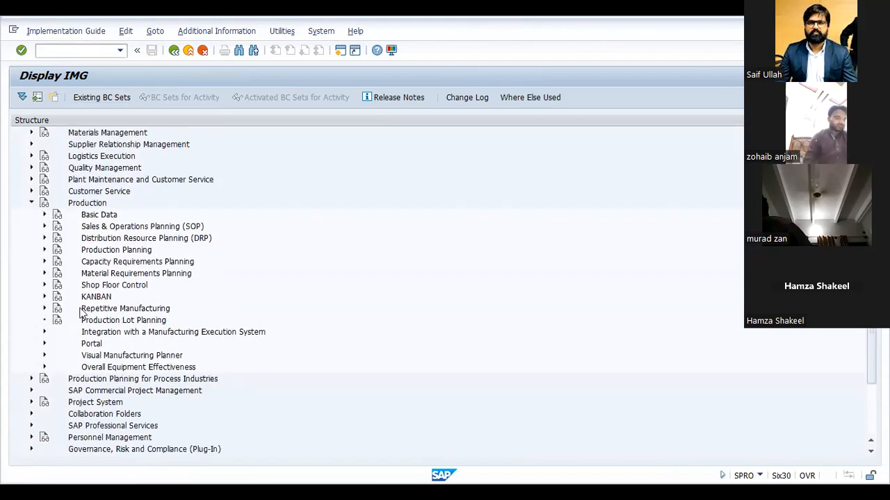
left_click(45, 251)
left_click(44, 250)
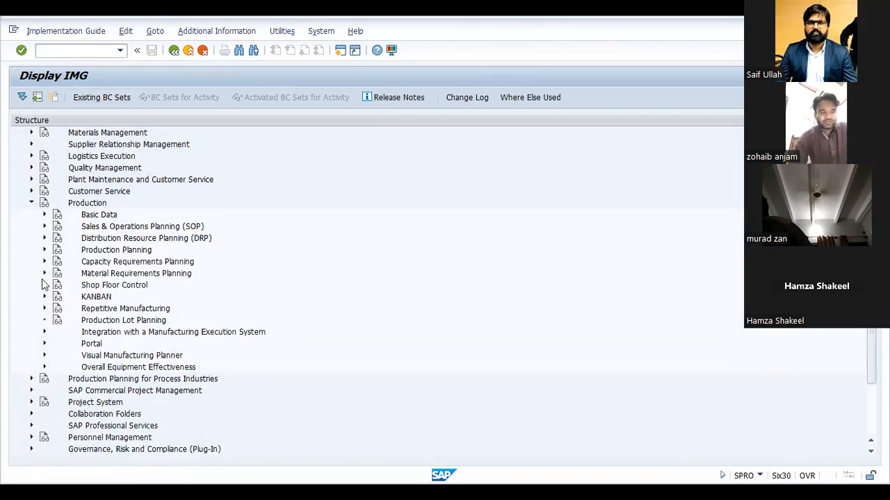
left_click(45, 285)
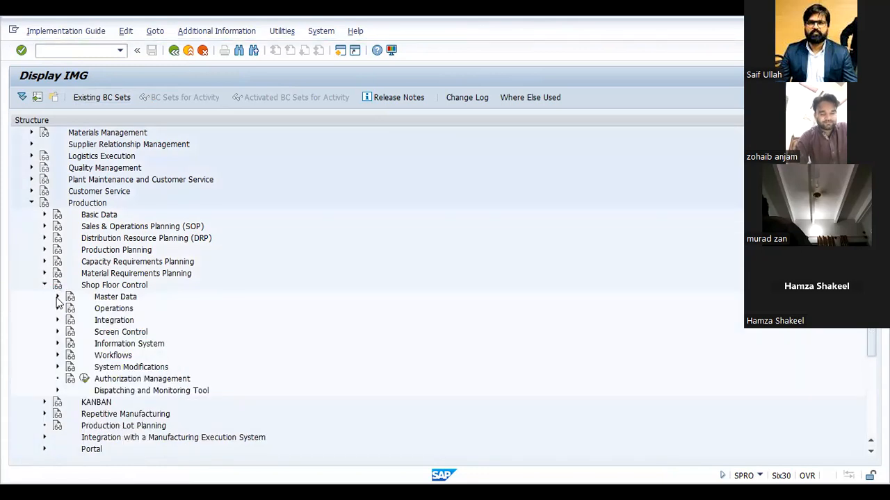
left_click(58, 297)
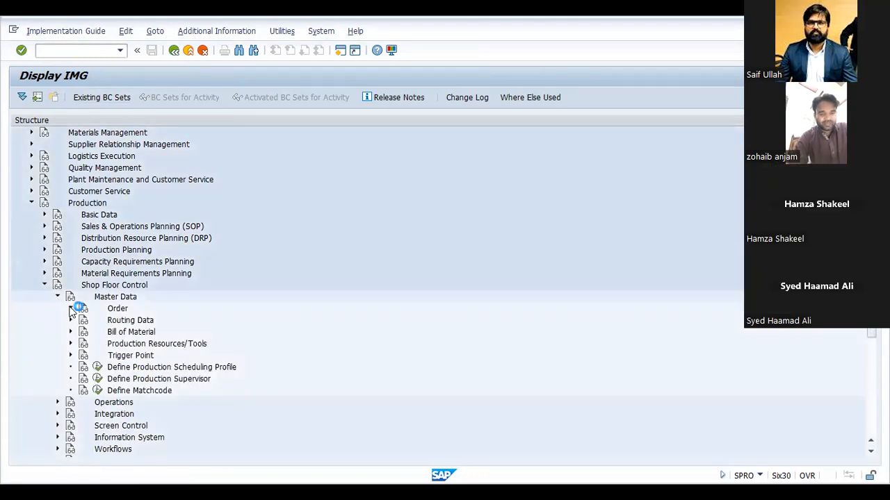
left_click(70, 308)
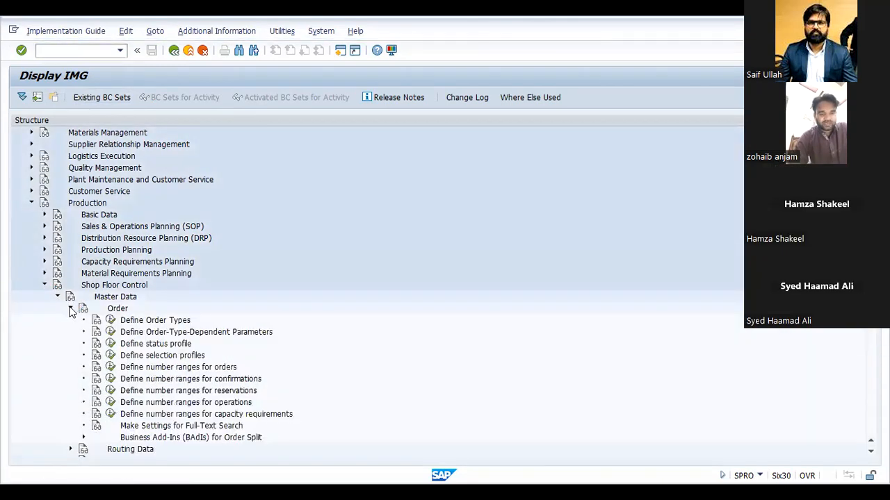
left_click(111, 320)
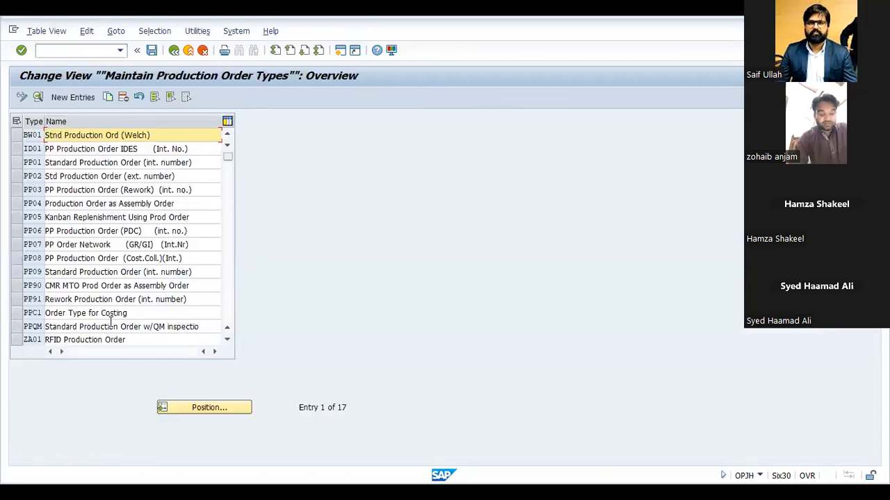
Step: Copy the standard production order type PP01 and give the copy the order type key ZRFT
left_click(23, 176)
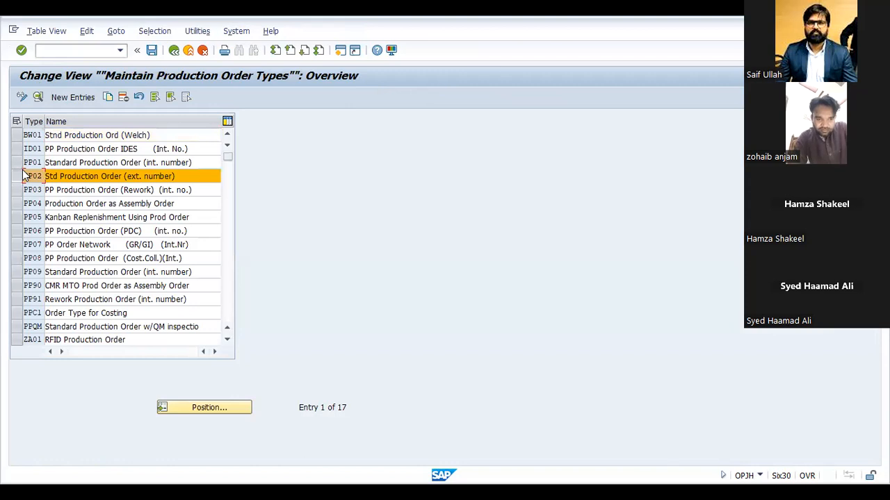
left_click(21, 167)
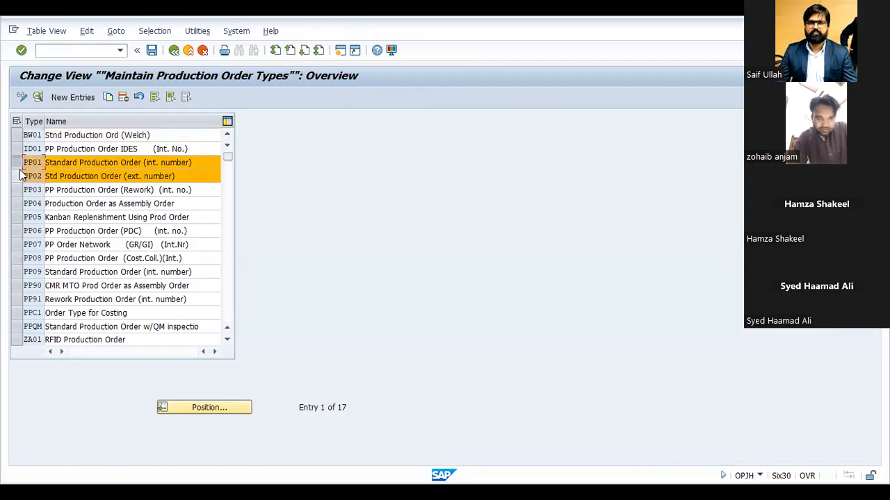
left_click(21, 175)
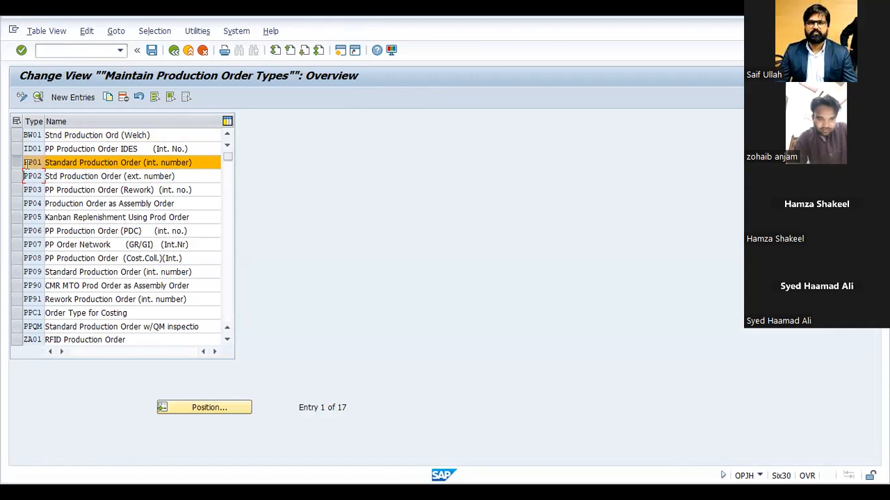
left_click(108, 98)
type("z")
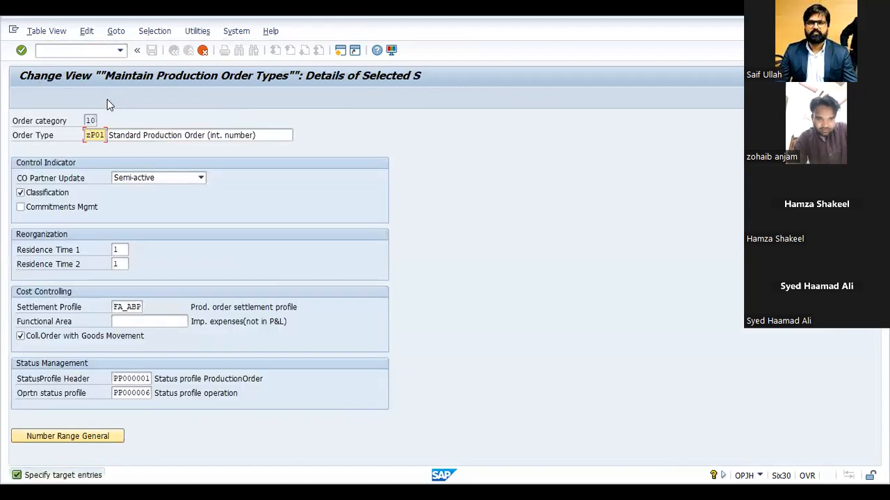
type("rft")
Step: Replace the copied order type's description with FINISH MATERIAL CEMENT
left_click(263, 135)
left_click_drag(262, 136, 167, 159)
key("BackSpace")
key("BackSpace")
key("BackSpace")
key("BackSpace")
key("BackSpace")
key("BackSpace")
key("BackSpace")
key("BackSpace")
key("BackSpace")
key("BackSpace")
key("BackSpace")
key("BackSpace")
key("BackSpace")
key("BackSpace")
key("BackSpace")
key("BackSpace")
key("BackSpace")
key("BackSpace")
type("FINISH M")
type("ATERIAL SAB")
key("BackSpace")
key("BackSpace")
key("BackSpace")
type("CEMENT")
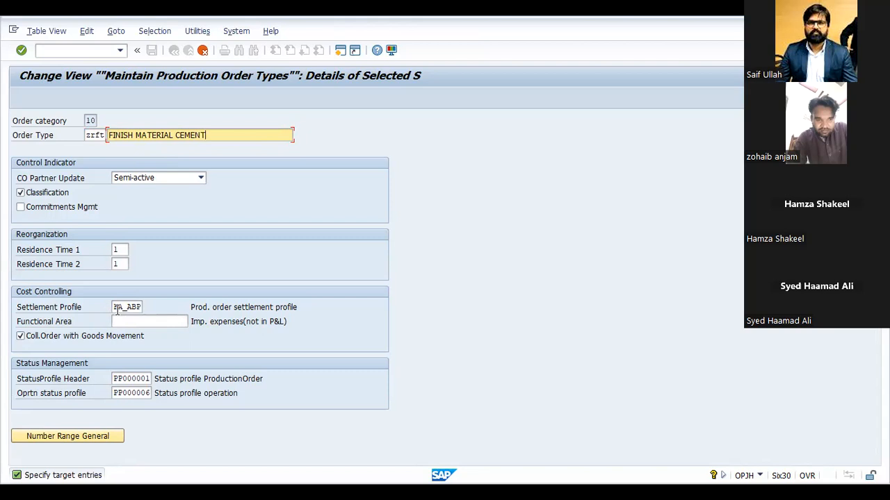
Step: Accept the copied order type ZRFT and save it under the proposed customizing request
key("Return")
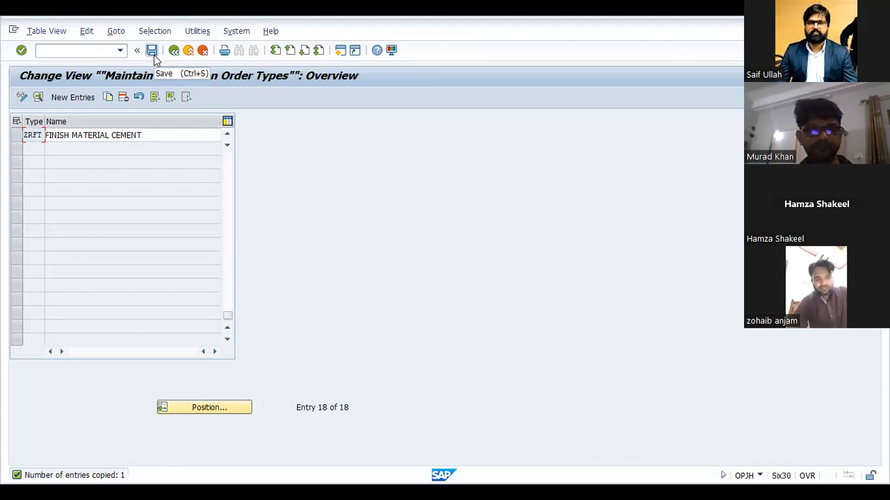
left_click(152, 54)
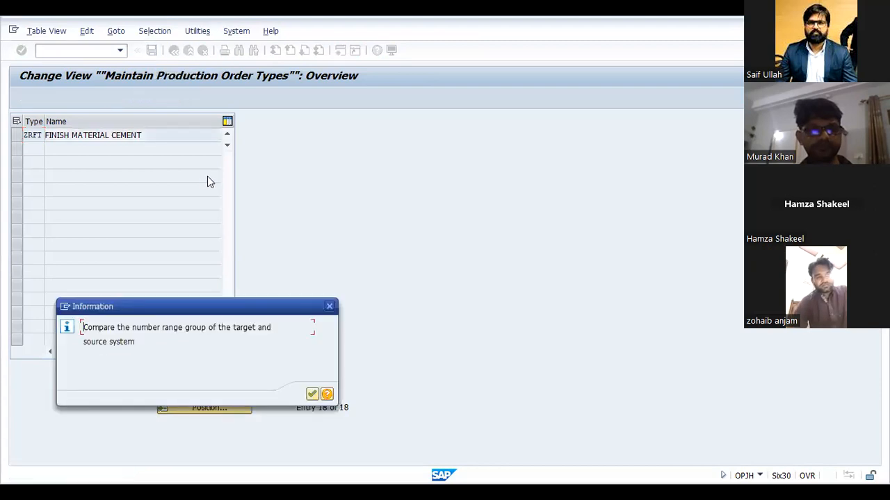
key("Return")
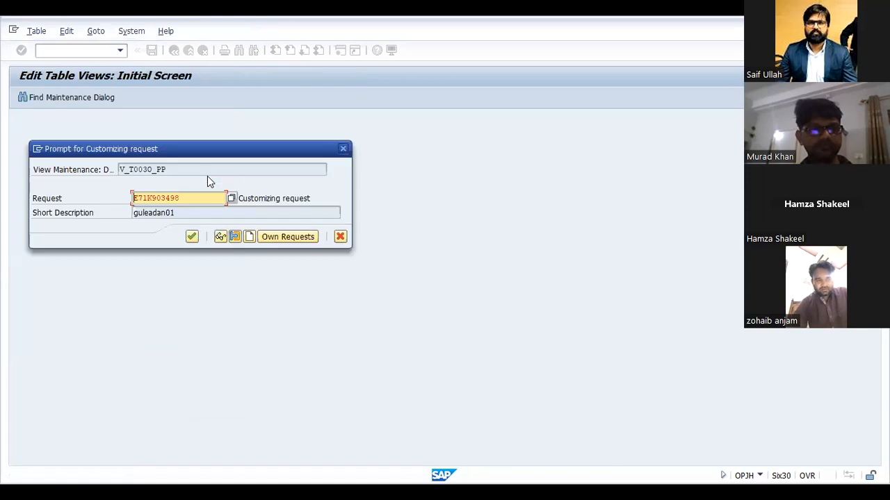
key("Return")
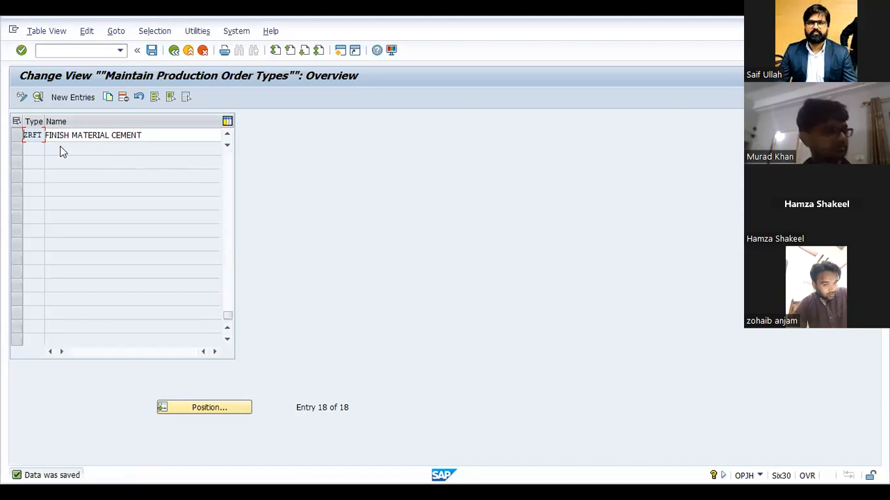
Step: In Define Order-Type-Dependent Parameters, start a copy of the plant 0005 entry for order type ID01
key("F3")
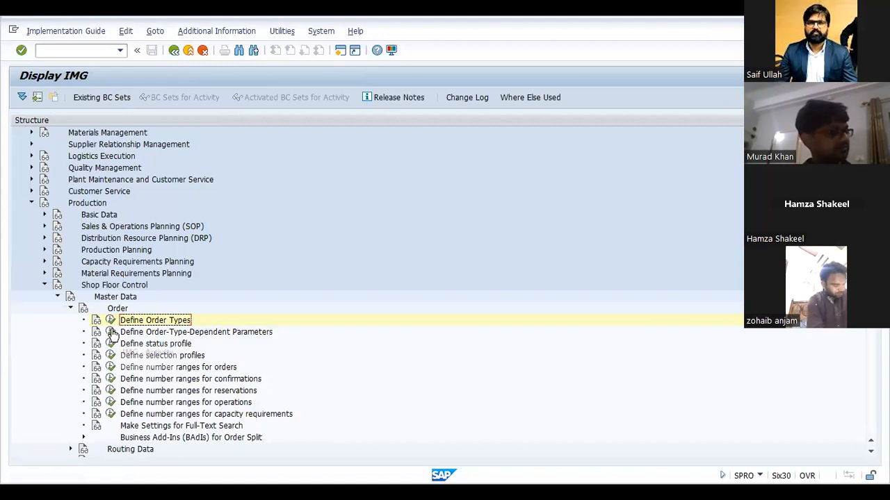
left_click(111, 332)
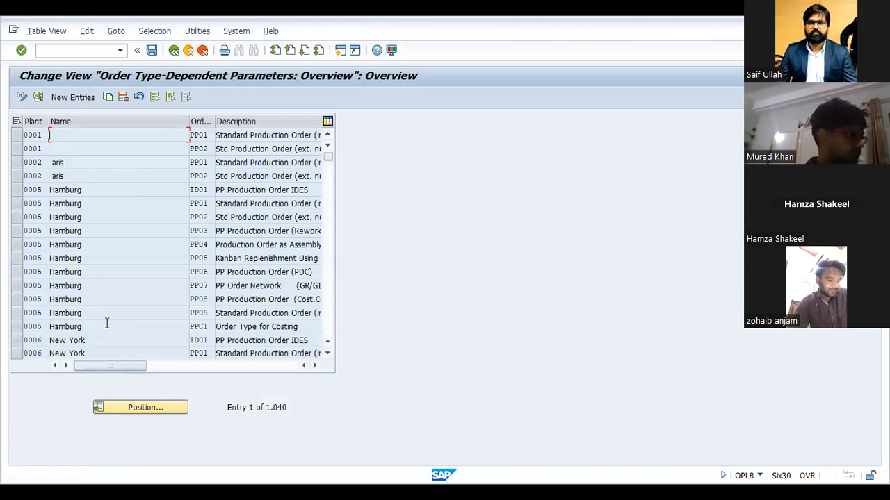
scroll(107, 323, "down", 2)
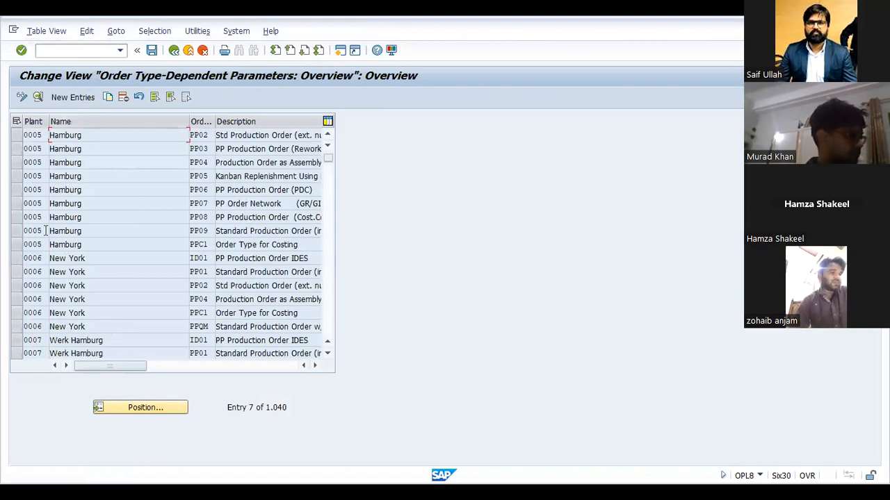
scroll(46, 215, "up", 1)
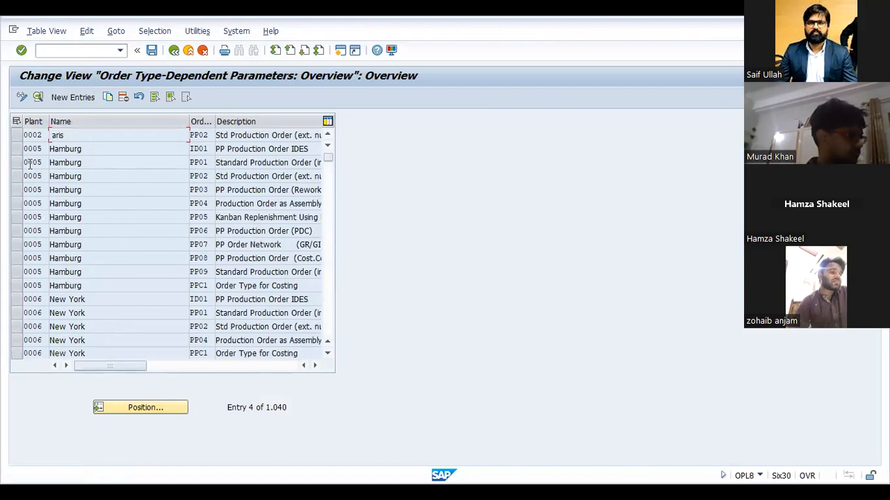
left_click(19, 149)
left_click(107, 98)
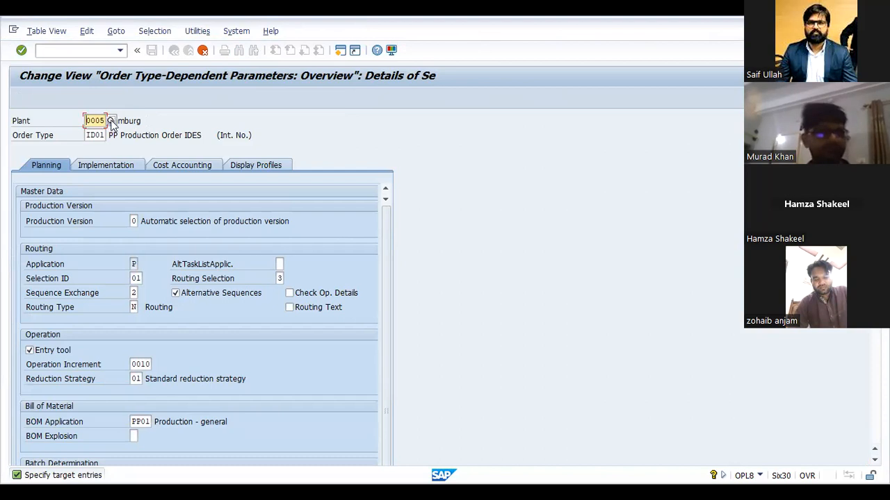
Step: Assign the copied parameters to plant 4001 and order type ZRFT
type("ZRFT")
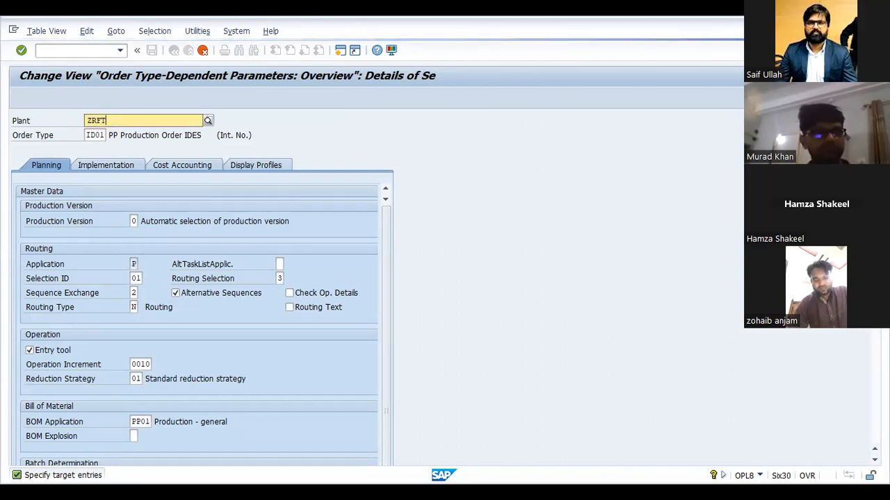
key("Return")
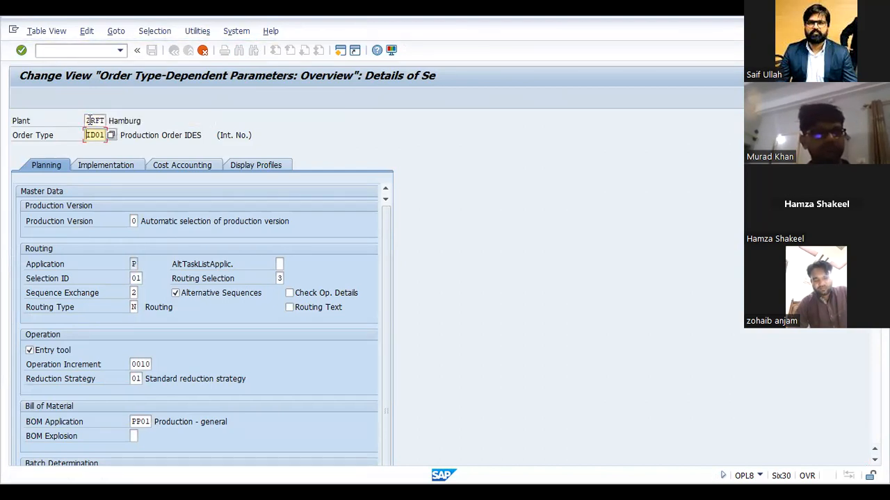
left_click(90, 120)
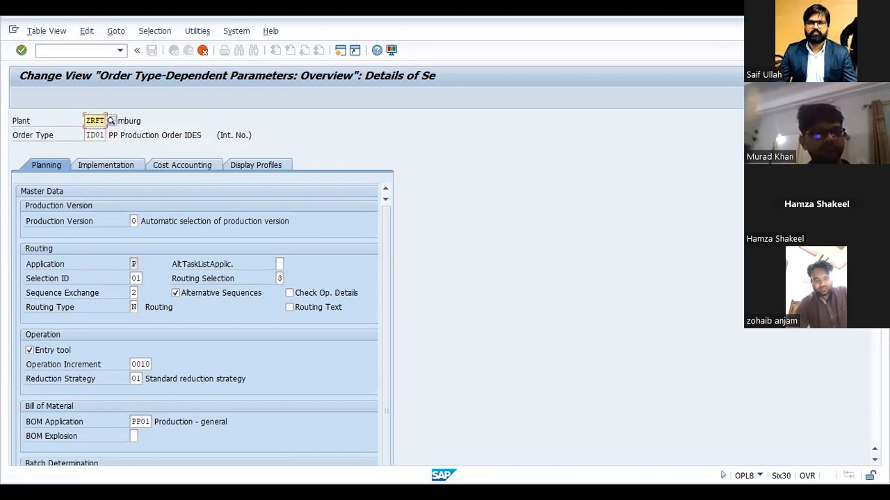
type("4001")
key("Tab")
key("ctrl+a")
key("BackSpace")
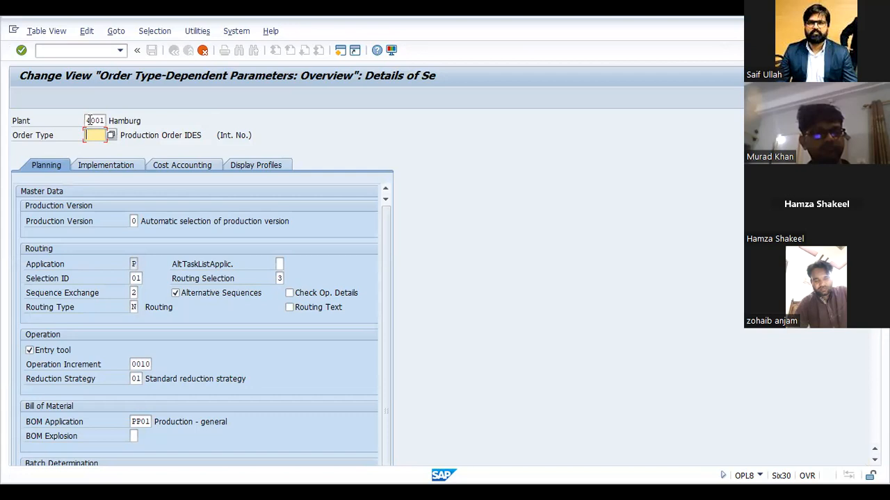
type("ZRFT")
key("Return")
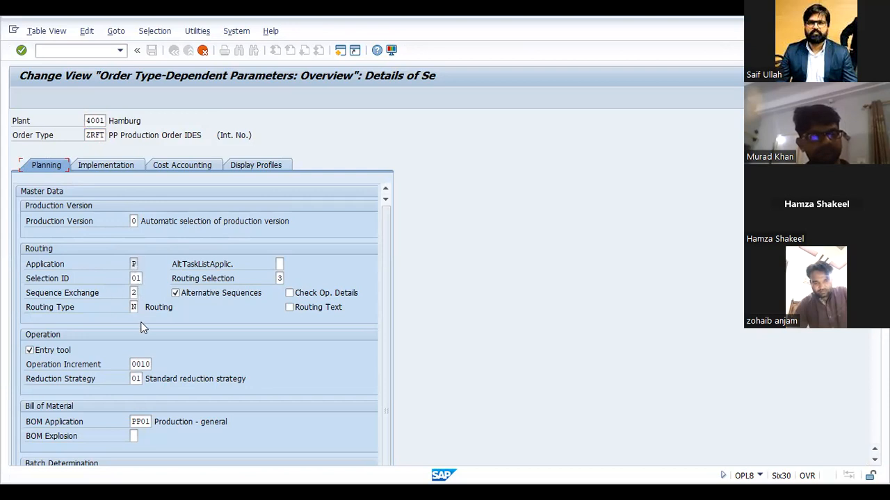
Step: Accept the copied parameters for plant 4001 and save them under the proposed customizing request, returning to the implementation guide
scroll(141, 327, "down", 3)
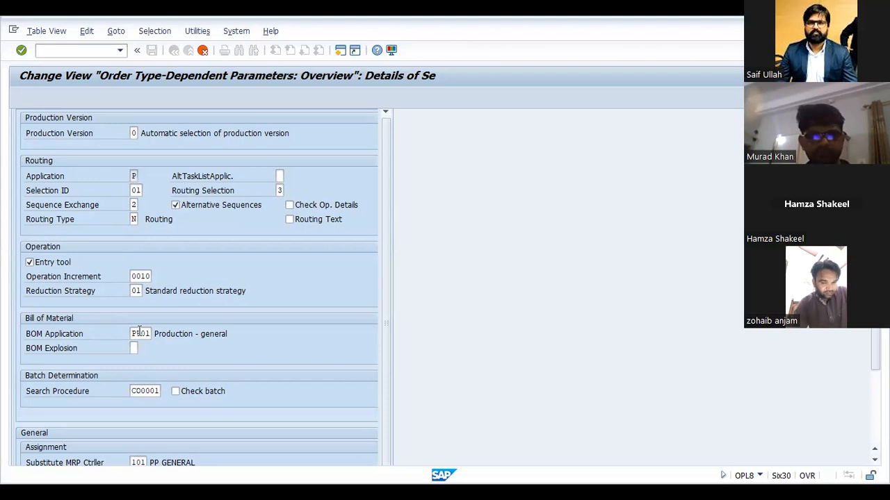
scroll(139, 331, "up", 2)
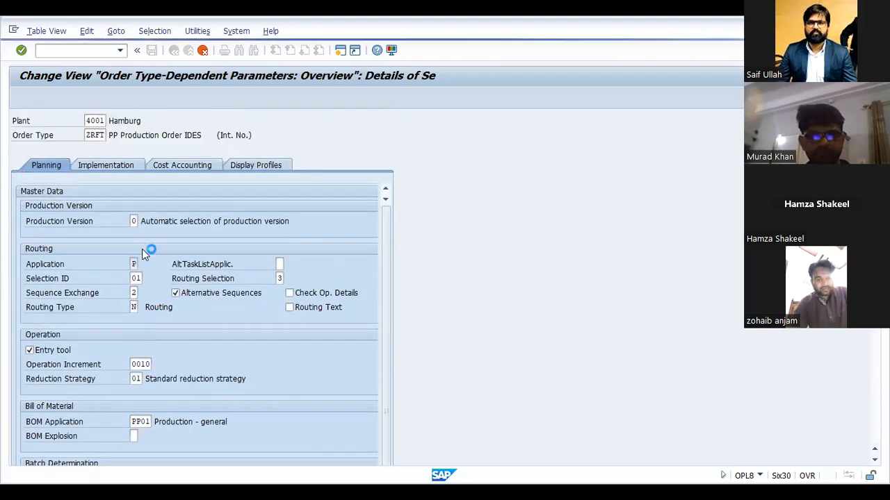
key("Return")
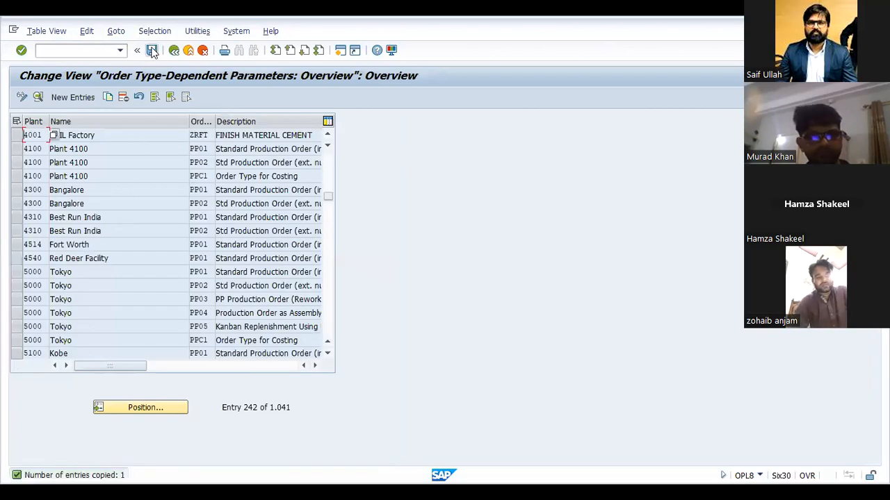
left_click(151, 50)
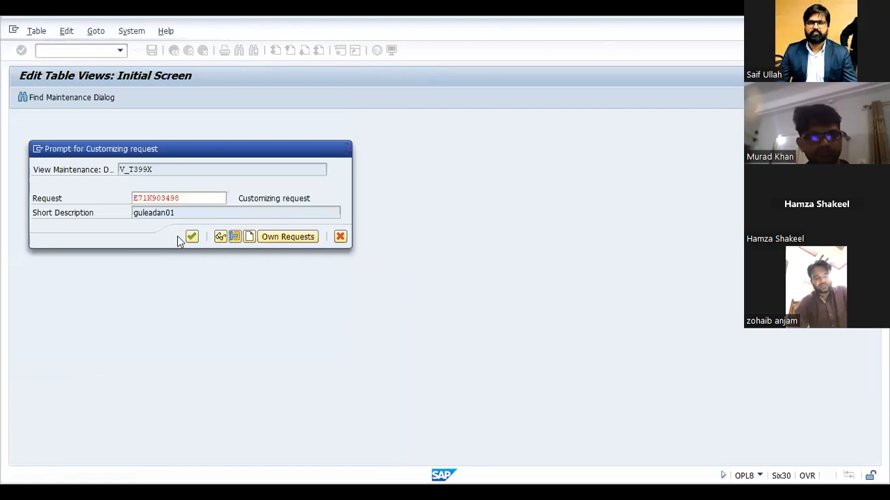
left_click(191, 237)
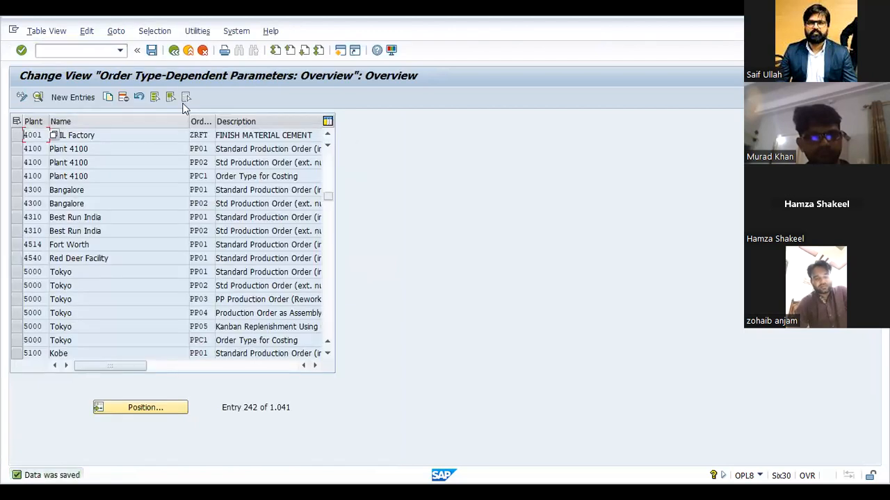
left_click(174, 52)
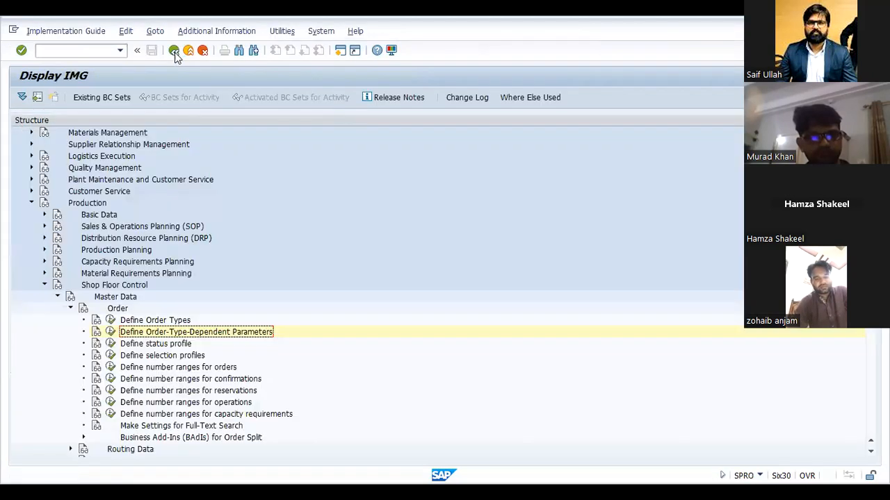
Step: Examine the status profiles and the order number range intervals, as well as the remaining Shop Floor Control activities
left_click(110, 343)
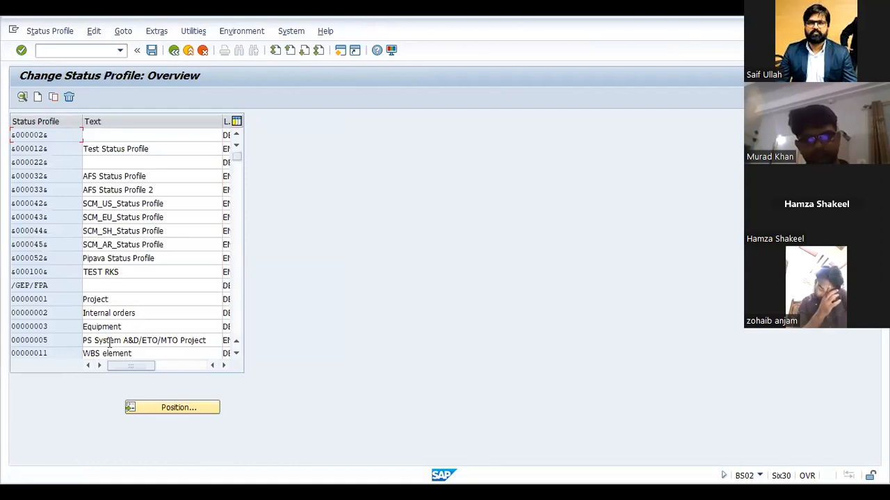
left_click(173, 52)
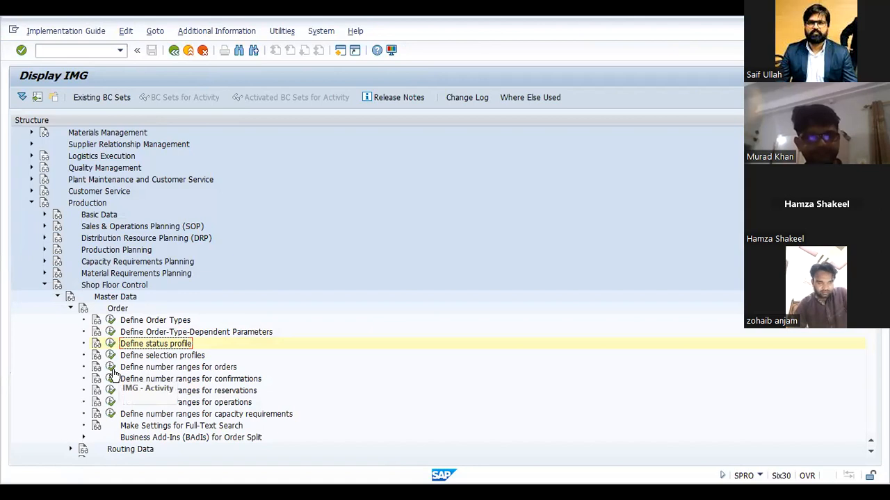
left_click(111, 367)
left_click(135, 150)
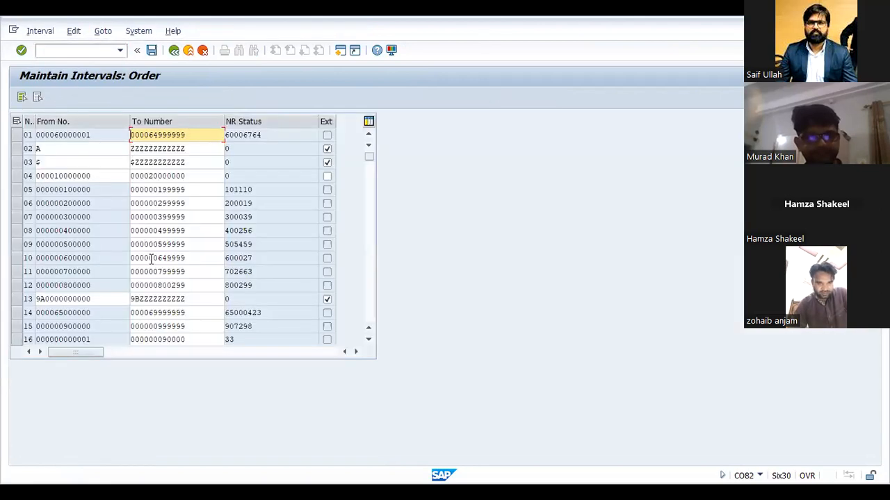
scroll(151, 259, "down", 1)
scroll(152, 260, "down", 2)
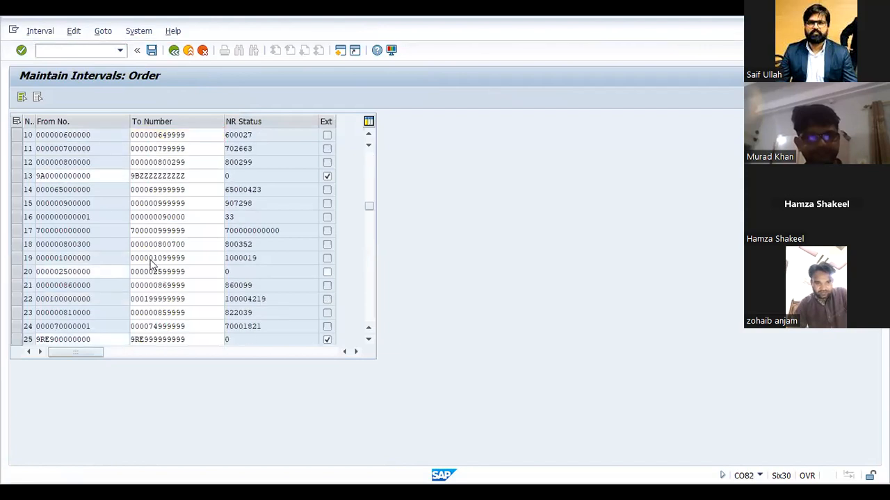
left_click(175, 51)
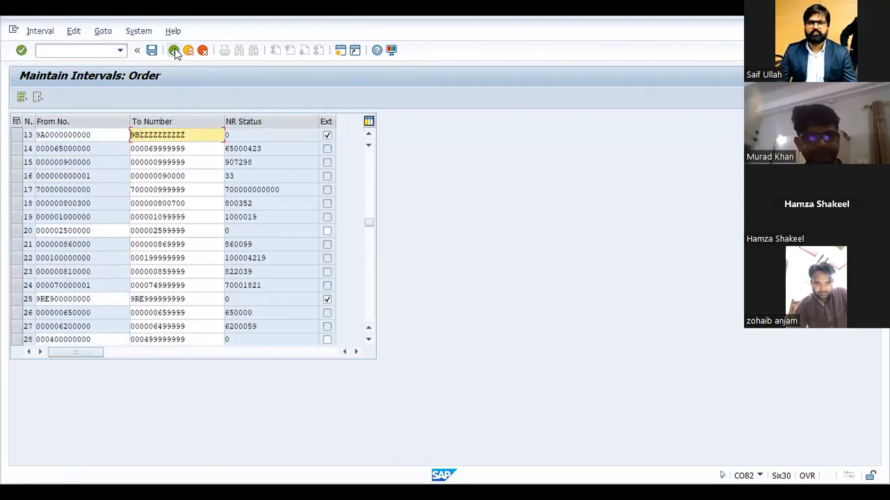
left_click(174, 52)
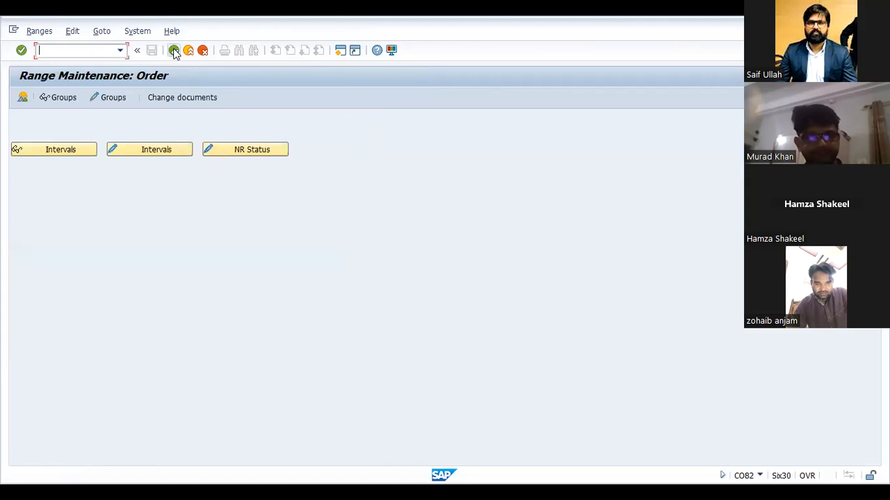
left_click(174, 51)
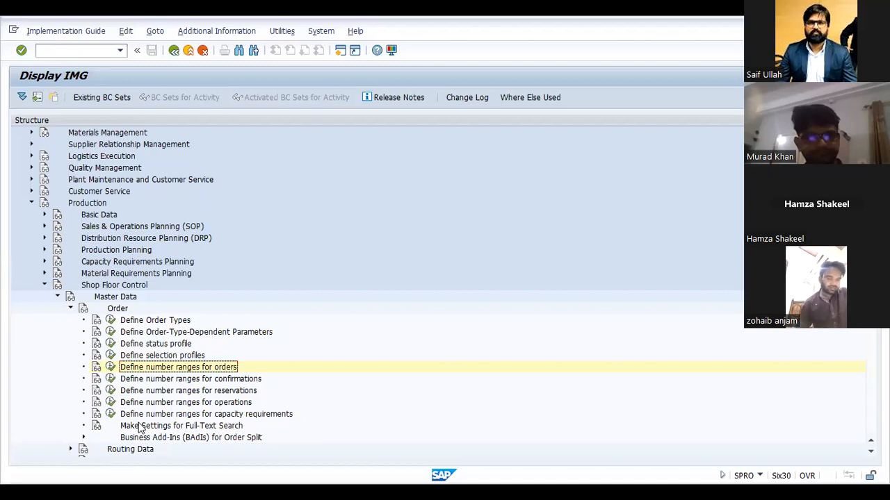
scroll(139, 427, "down", 4)
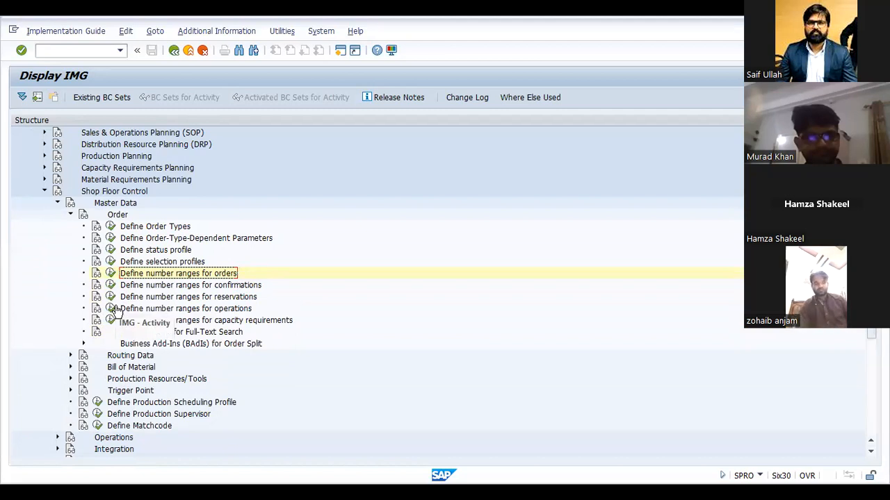
scroll(120, 343, "down", 4)
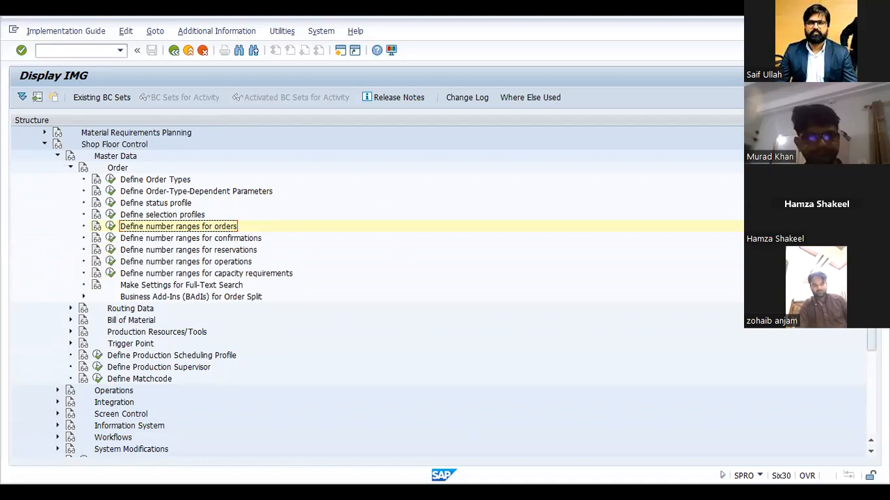
Step: Switch to the other SAP session and restart production order creation with transaction CO01
key("alt+Tab")
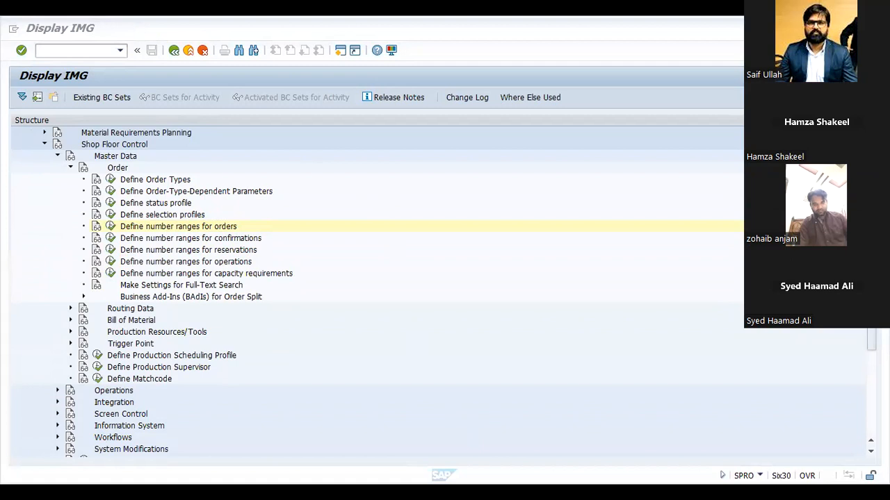
key("alt+Tab")
left_click(150, 148)
key("F3")
type("CO01")
key("Return")
left_click(151, 147)
key("Return")
key("Tab")
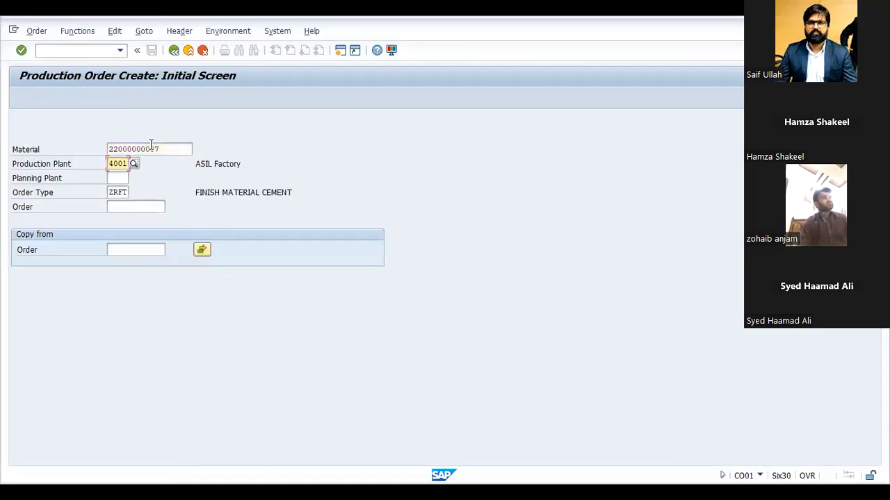
key("Tab")
type("4001")
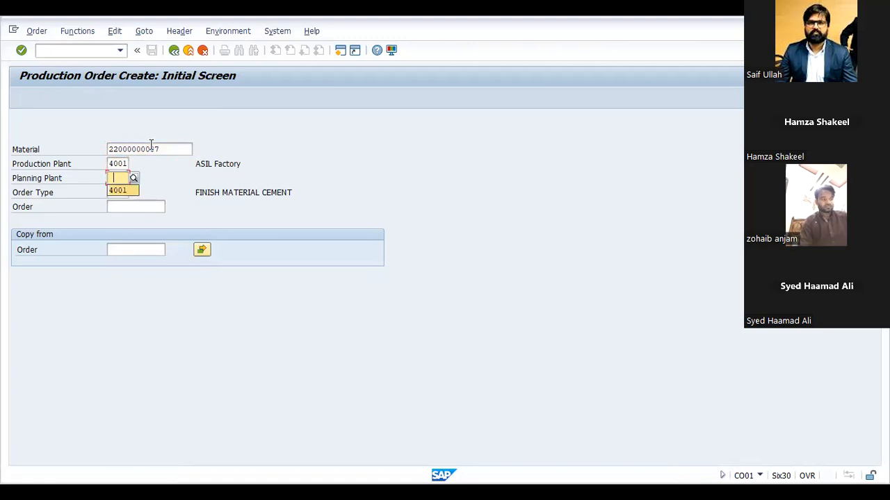
key("Tab")
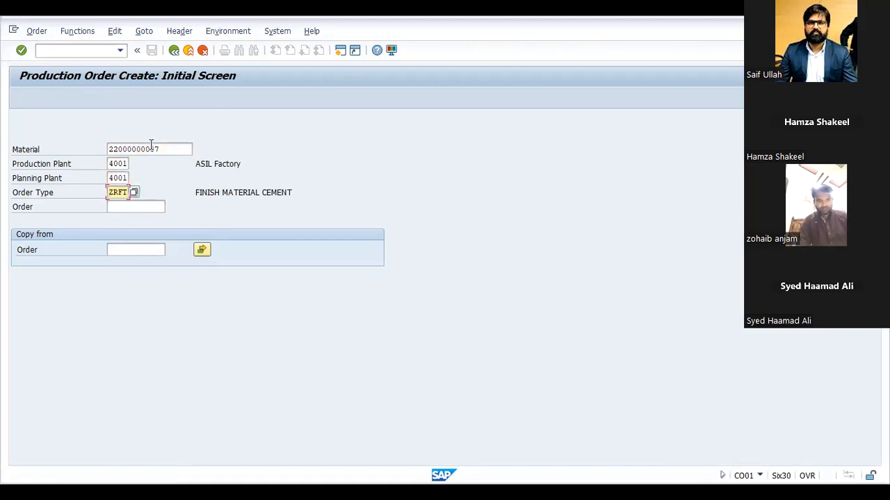
key("Return")
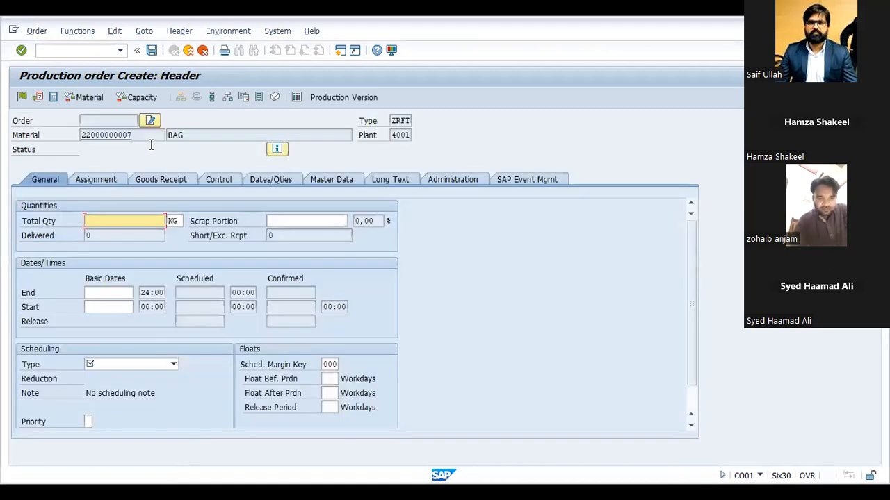